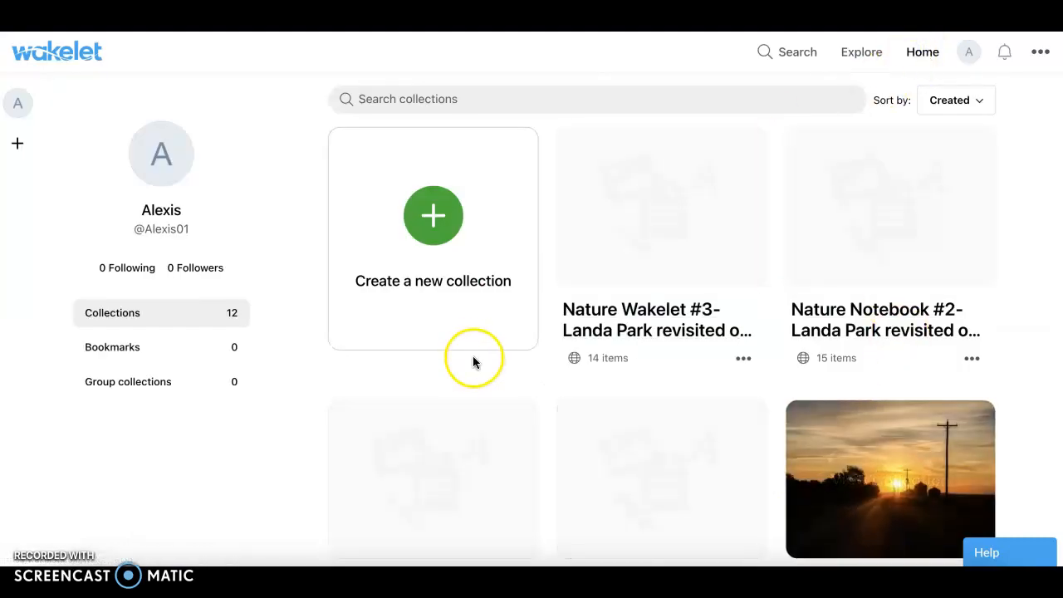
# Create a new collection titled "Help Wanted-Endangered Pandas"
pyautogui.click(443, 225)
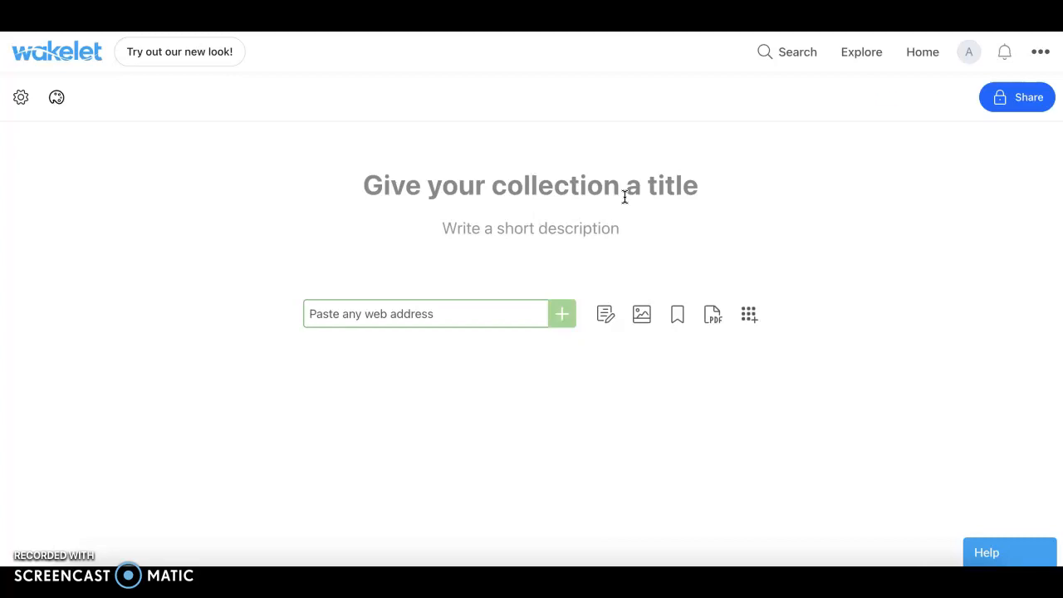
pyautogui.write('Help Wanted-')
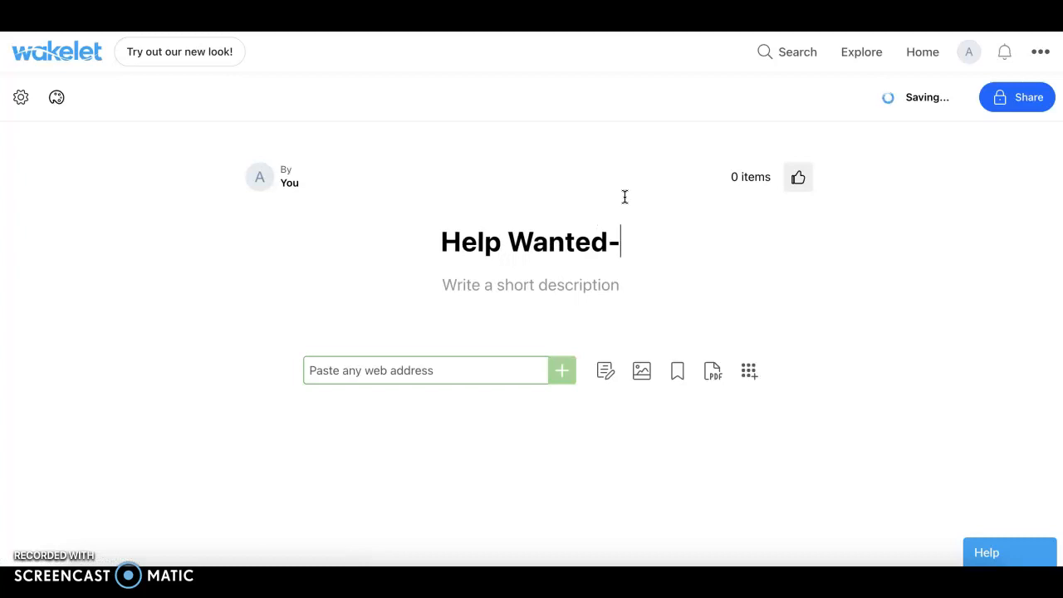
pyautogui.write('Endangered Pandas')
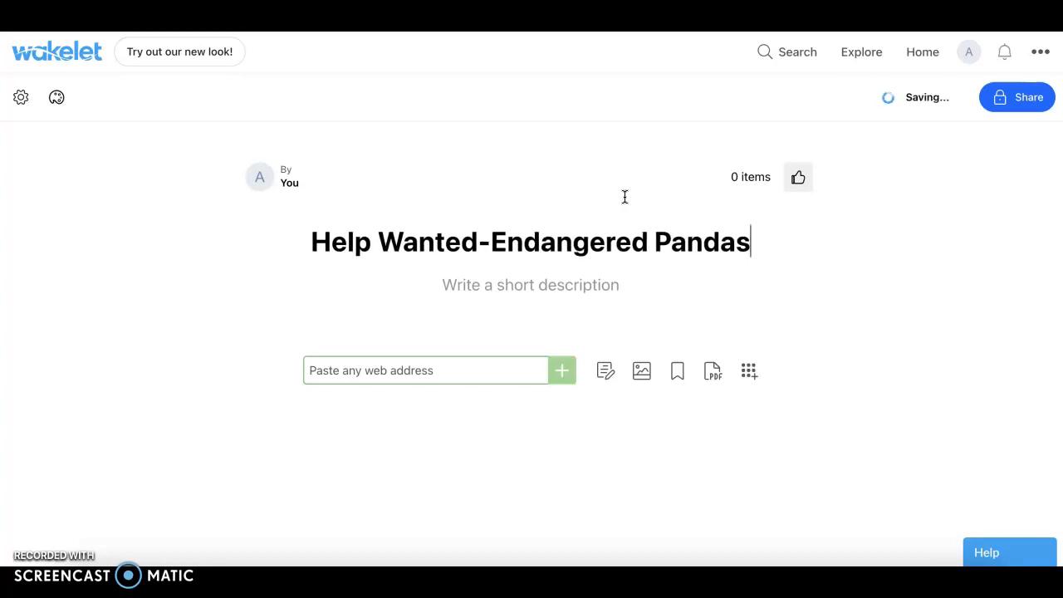
# Write the collection description "We have designed a plan to help save the pandas. Can you help us?"
pyautogui.click(586, 280)
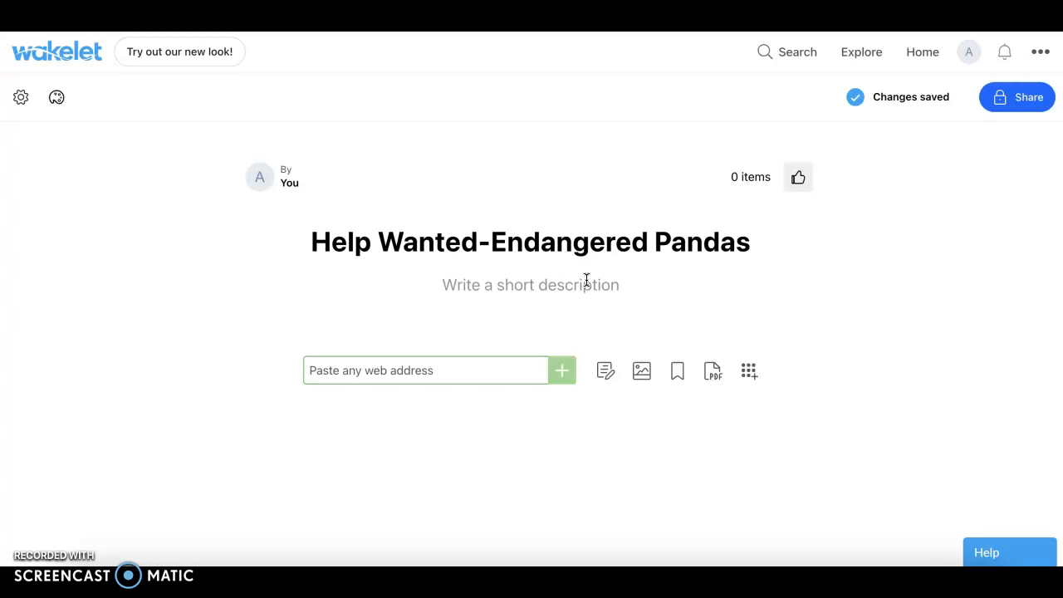
pyautogui.write('We have designed a plan to help save the pandas. Can you help us?')
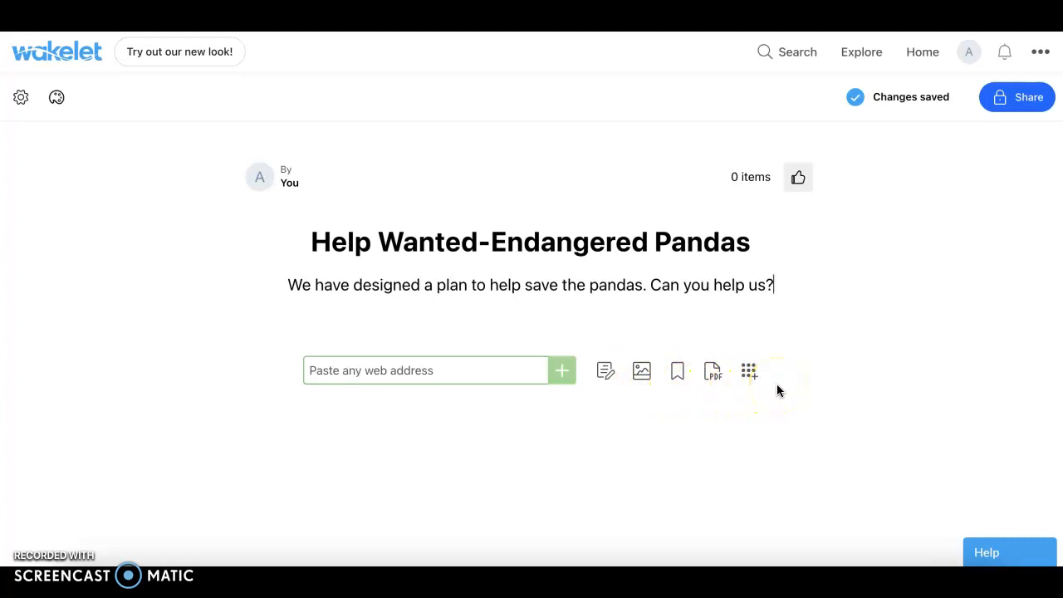
# Upload the image download.jpg from the Desktop folder to the collection
pyautogui.click(641, 376)
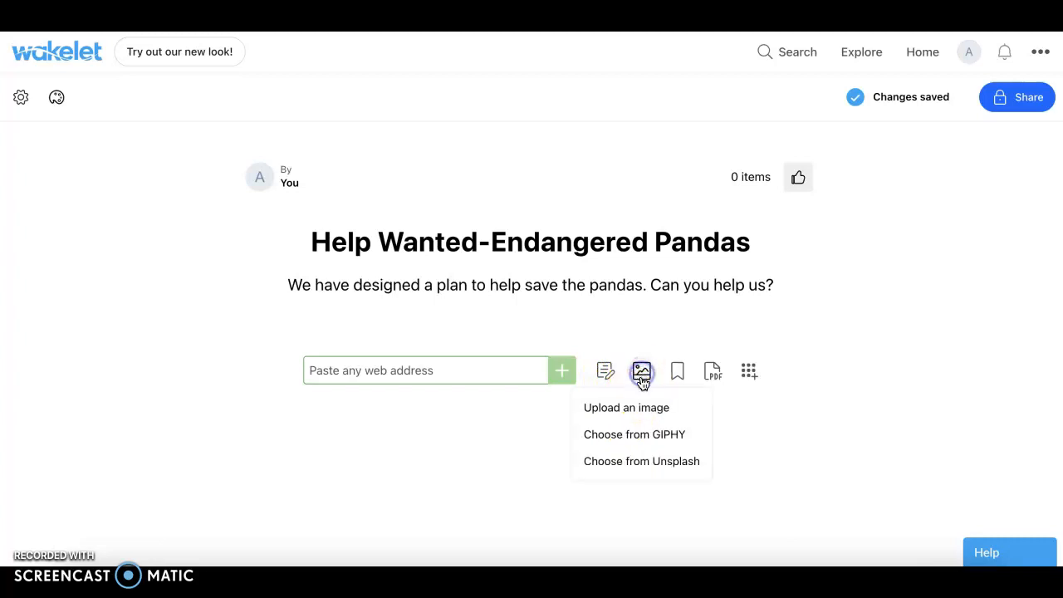
pyautogui.click(699, 409)
pyautogui.click(699, 409)
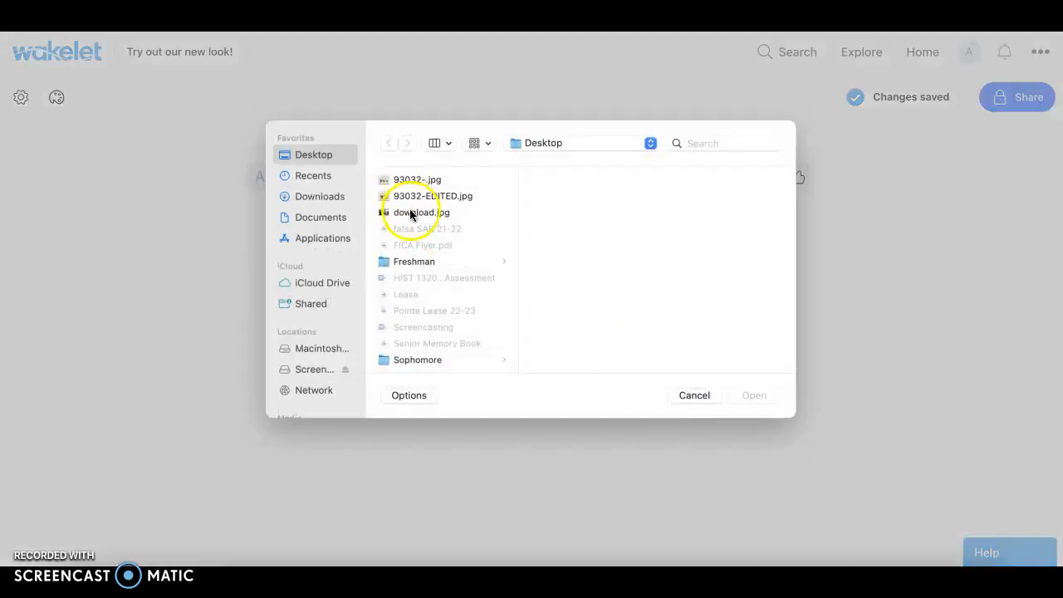
pyautogui.click(411, 214)
pyautogui.click(750, 395)
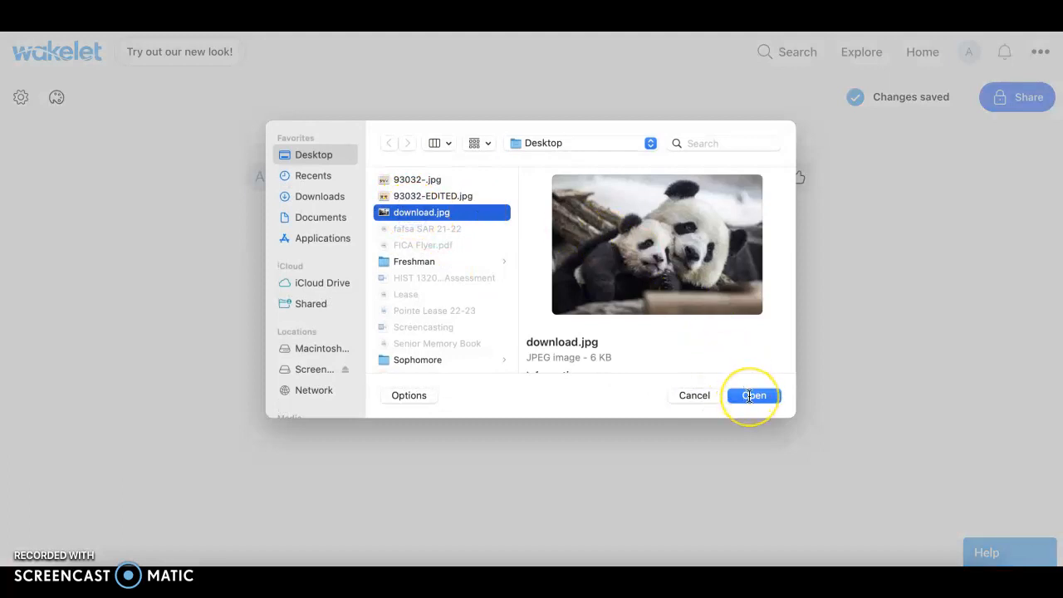
pyautogui.click(749, 396)
pyautogui.scroll(-2, 748, 397)
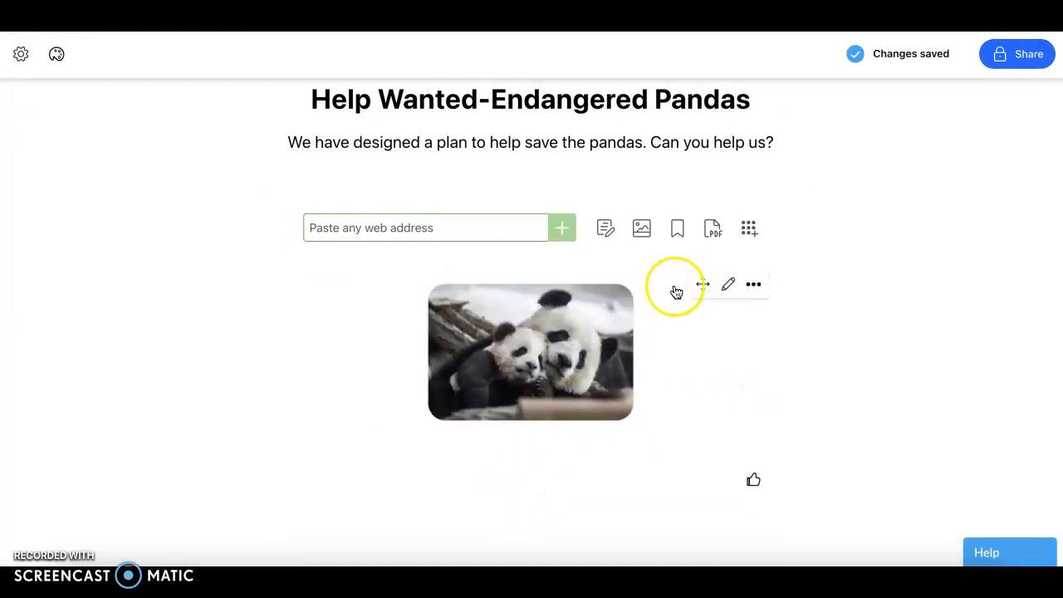
pyautogui.click(503, 513)
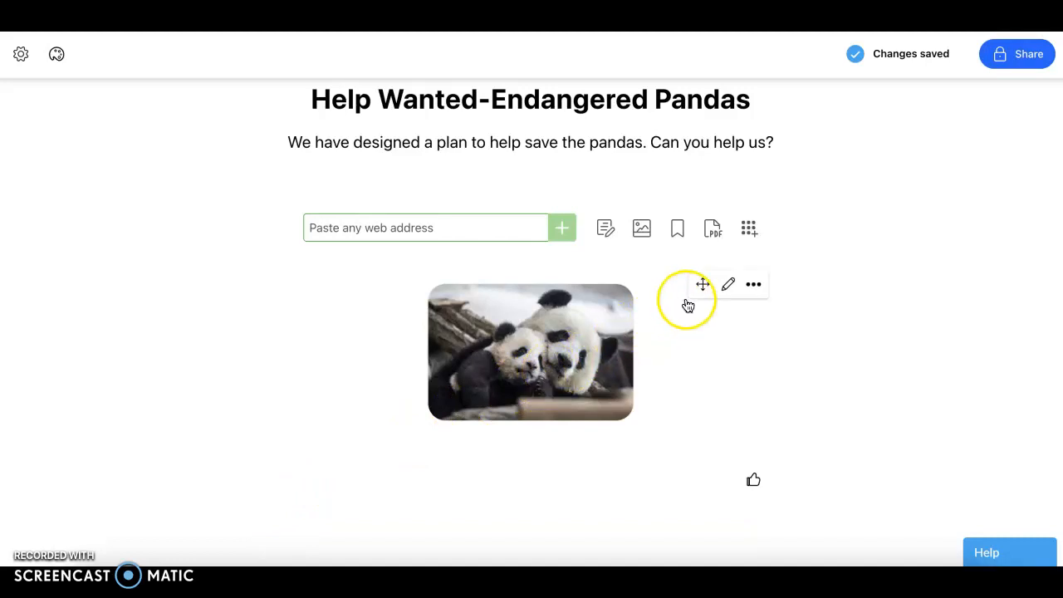
# Give the uploaded panda image the alt text "Look at how cute these pandas are. We need to save them!"
pyautogui.click(728, 285)
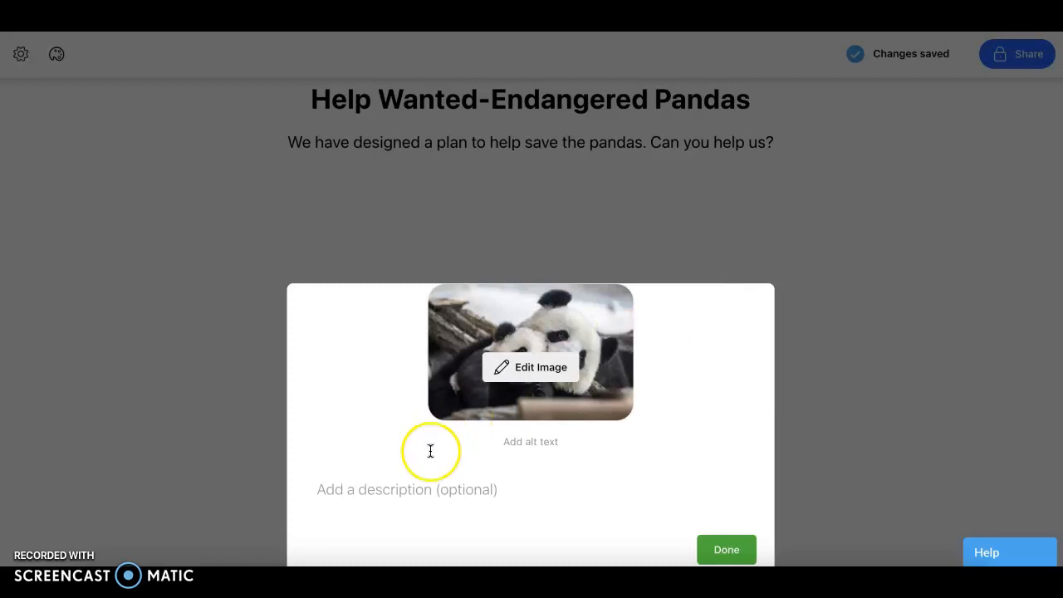
pyautogui.click(534, 440)
pyautogui.write('Look at how cute these pandas are')
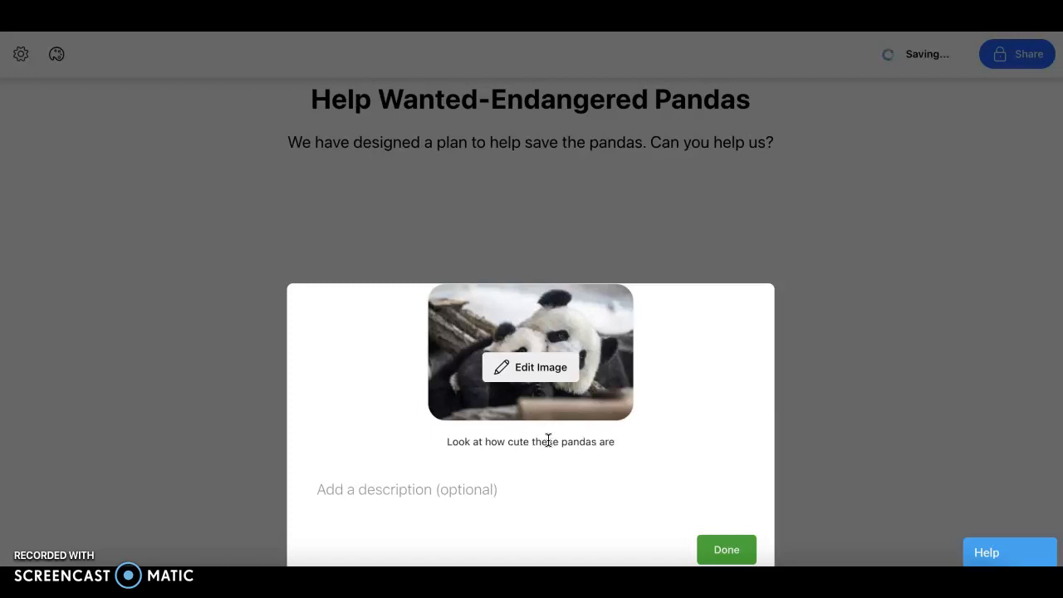
pyautogui.write('. ')
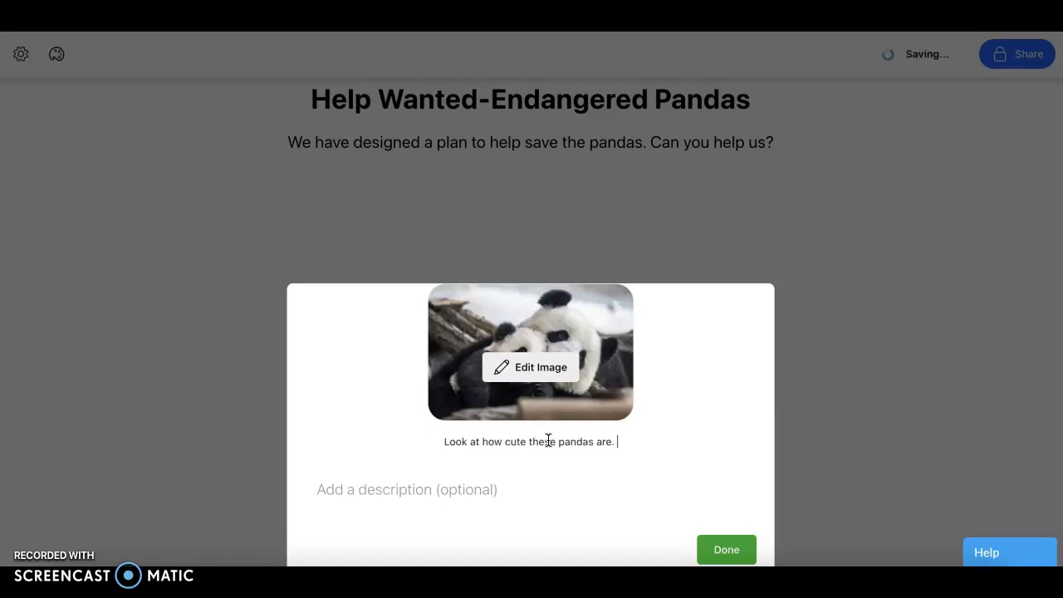
pyautogui.write('We need t')
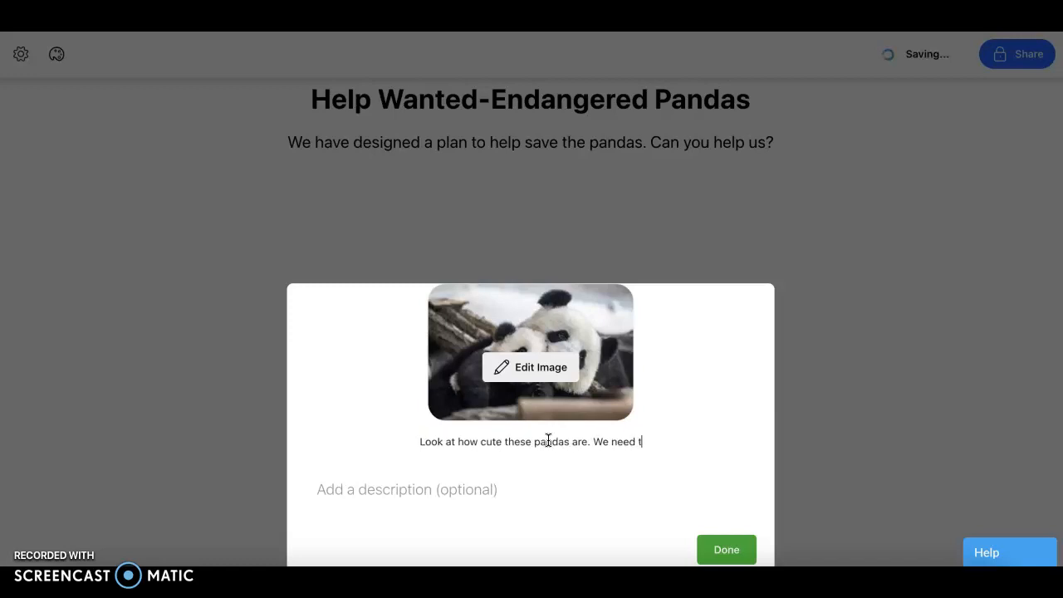
pyautogui.write('o save them')
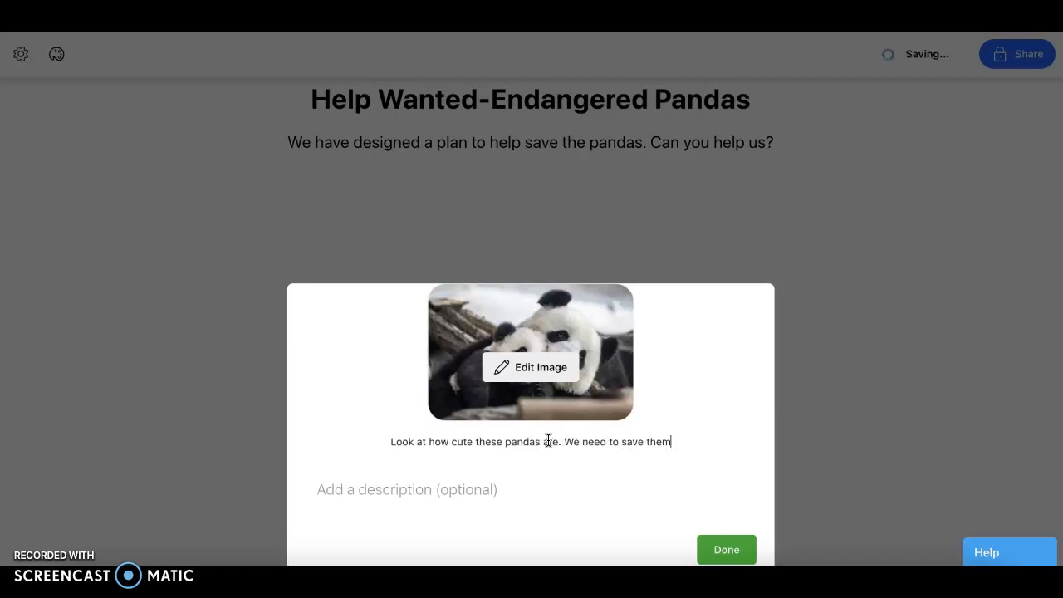
pyautogui.write('!')
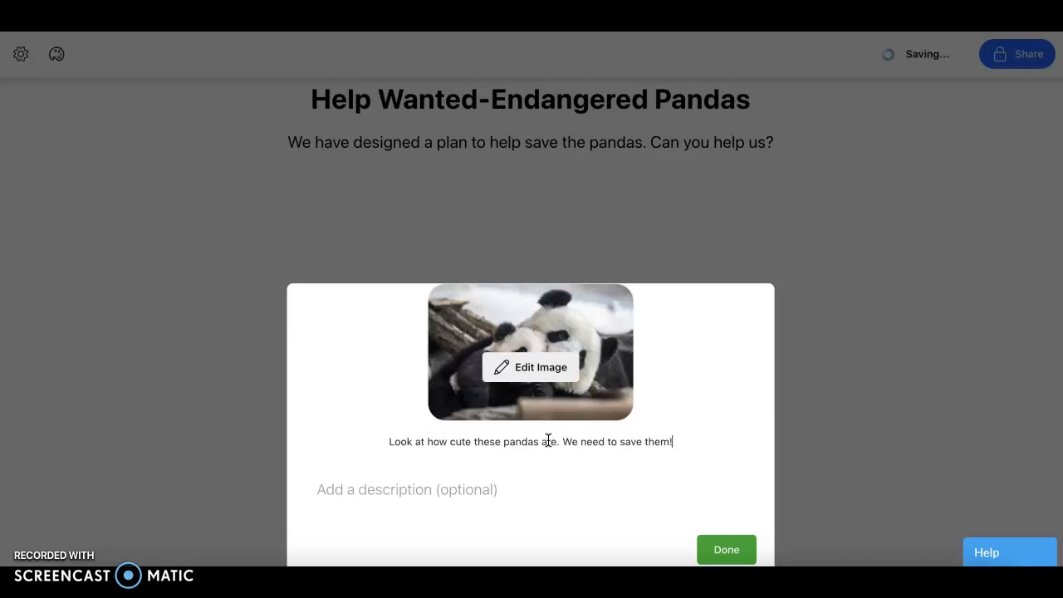
pyautogui.click(722, 541)
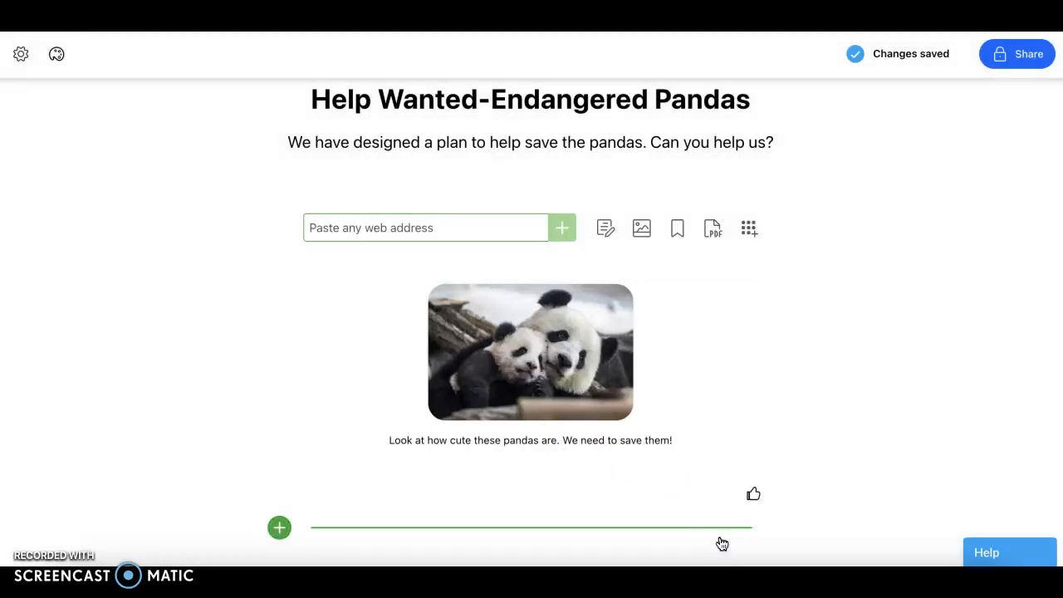
# Search Unsplash for "pandas" and add the photo of a panda eating green leaves below the first image
pyautogui.scroll(-2, 722, 543)
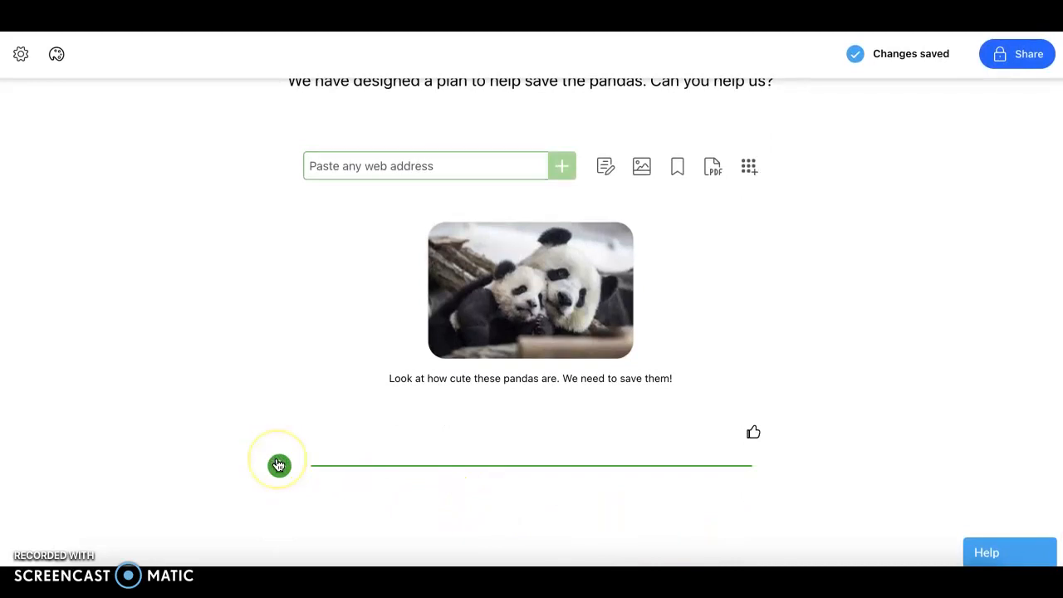
pyautogui.click(279, 464)
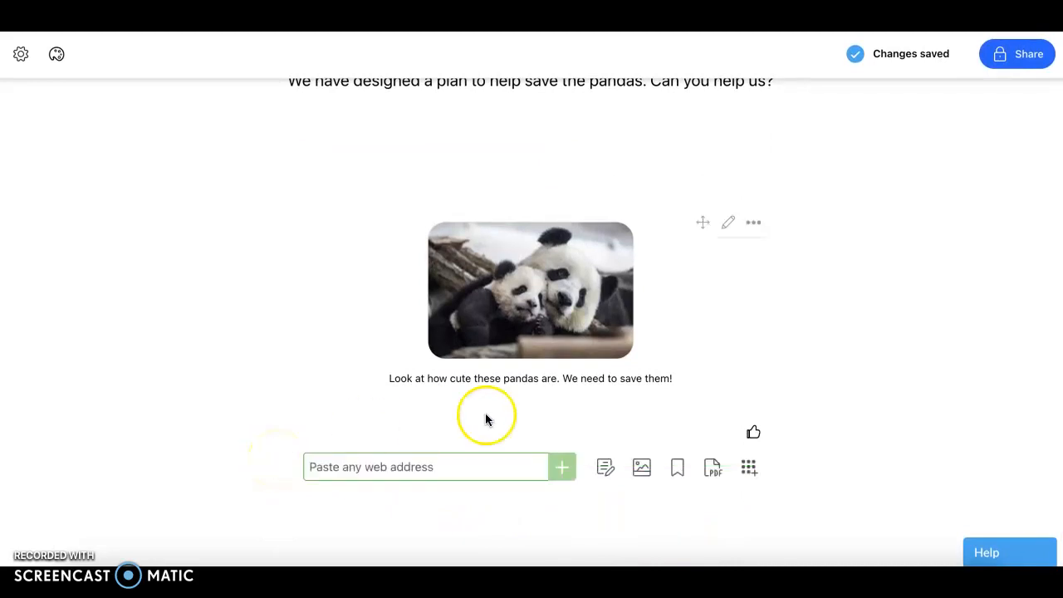
pyautogui.click(641, 468)
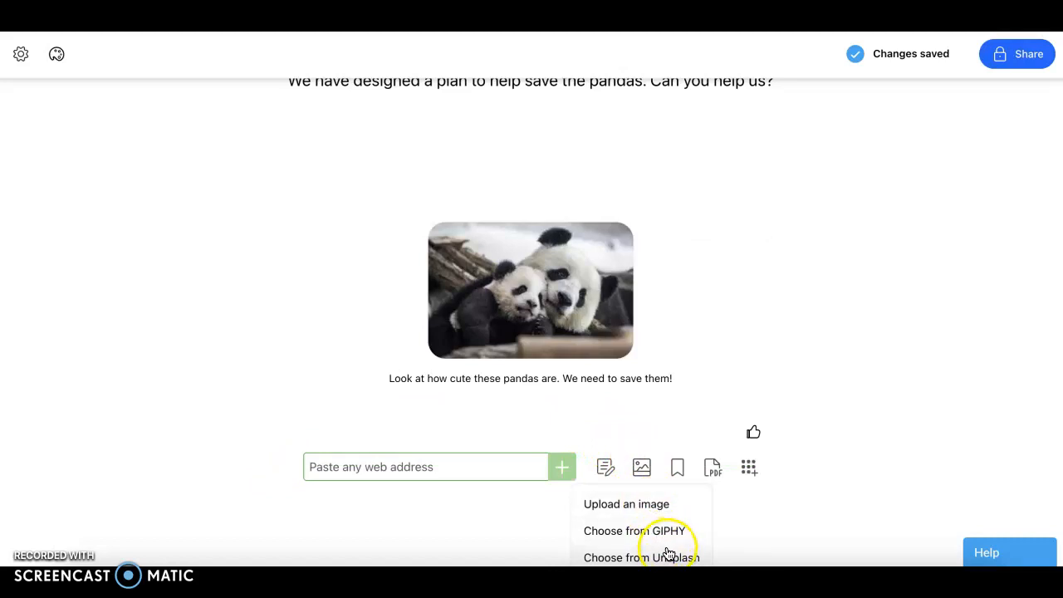
pyautogui.click(667, 555)
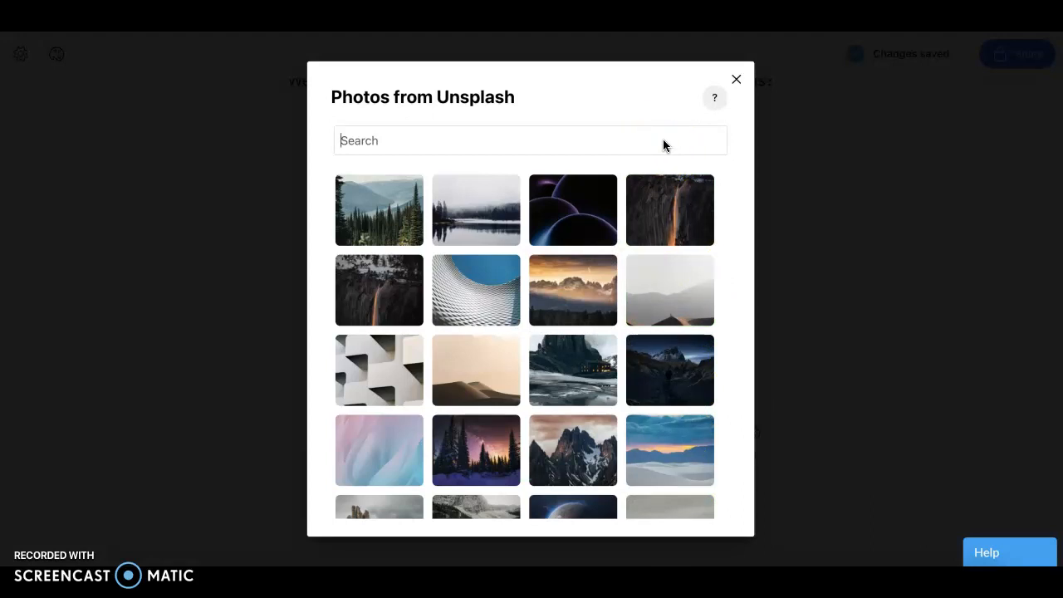
pyautogui.write('pandas')
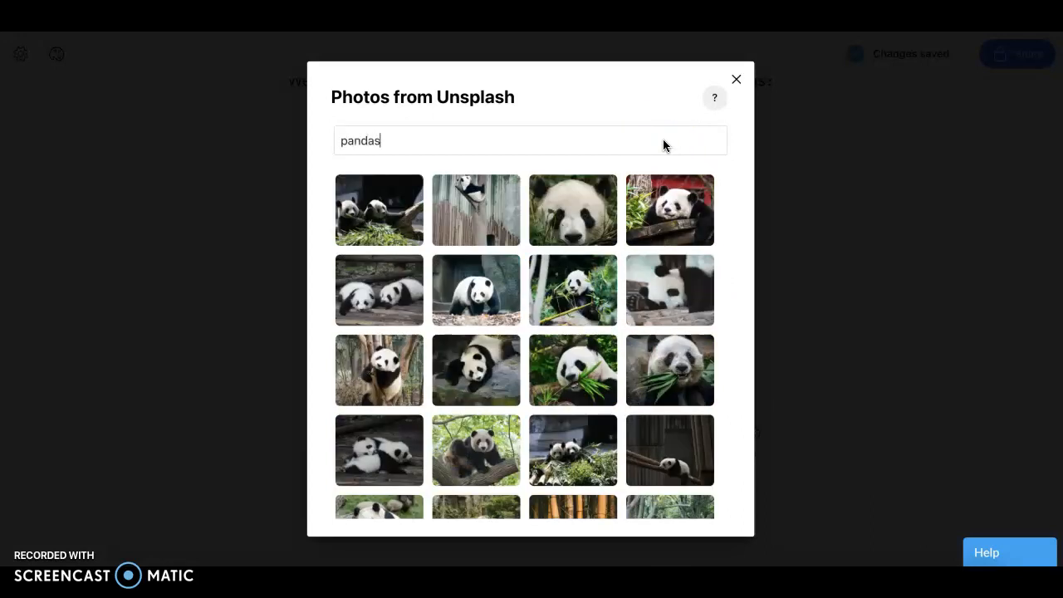
pyautogui.click(585, 353)
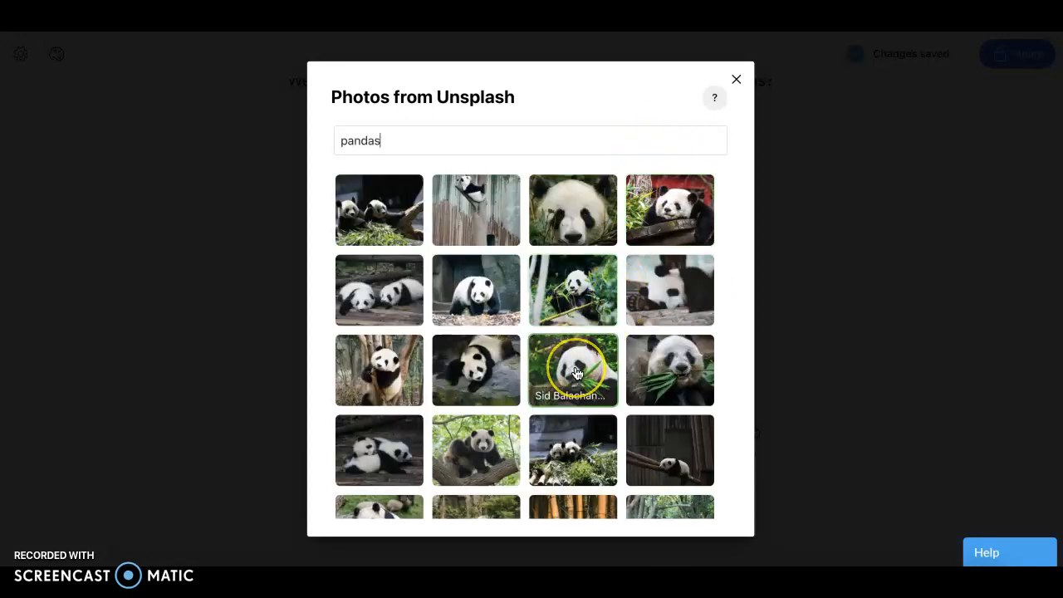
pyautogui.scroll(-5, 702, 366)
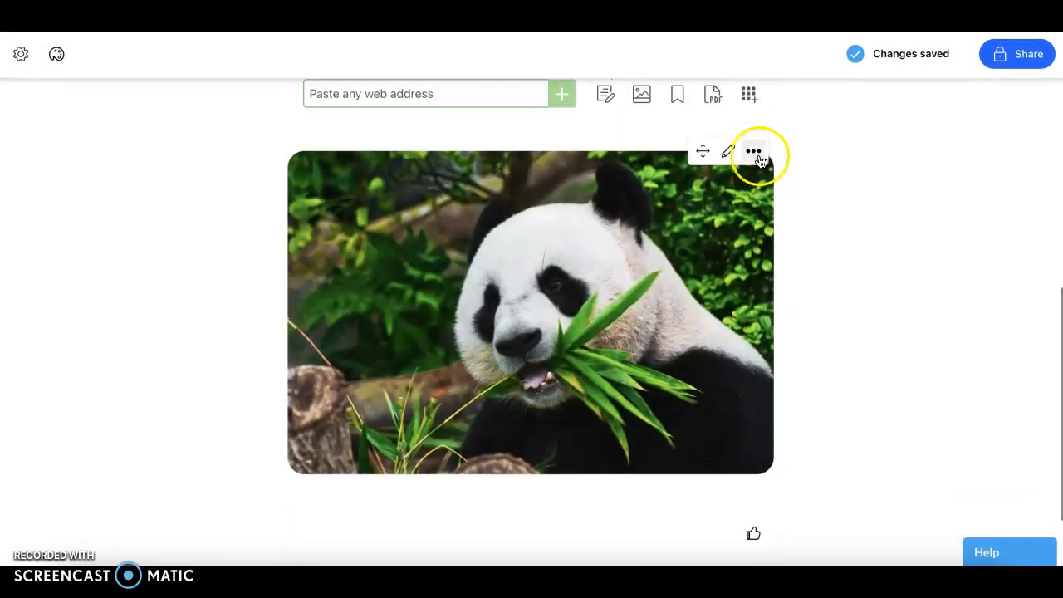
# Give the Unsplash panda photo the alt text "Pandas eat bamboo and leaves"
pyautogui.click(731, 153)
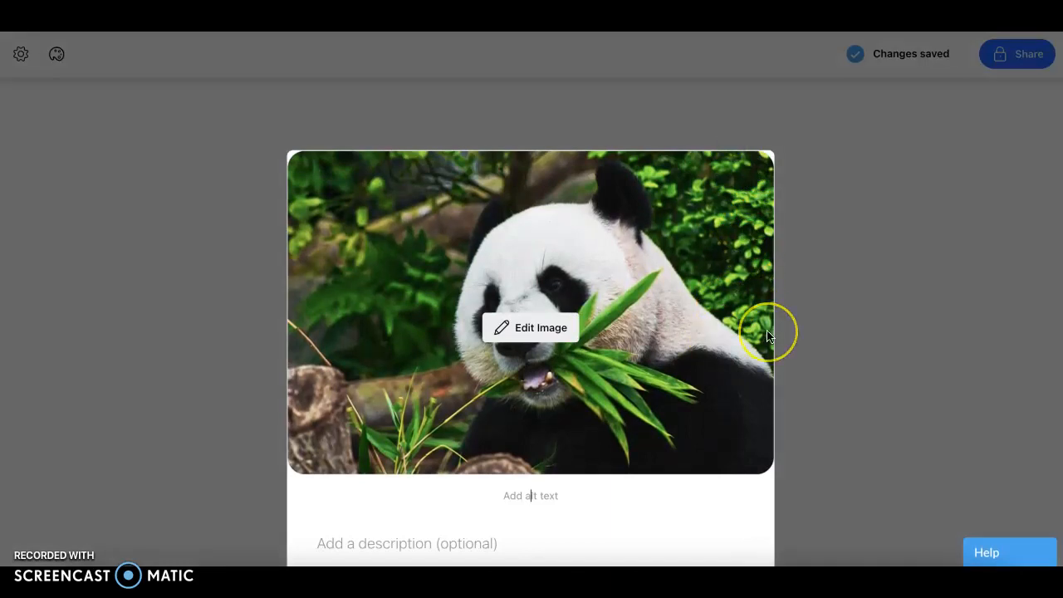
pyautogui.write('Pandas e')
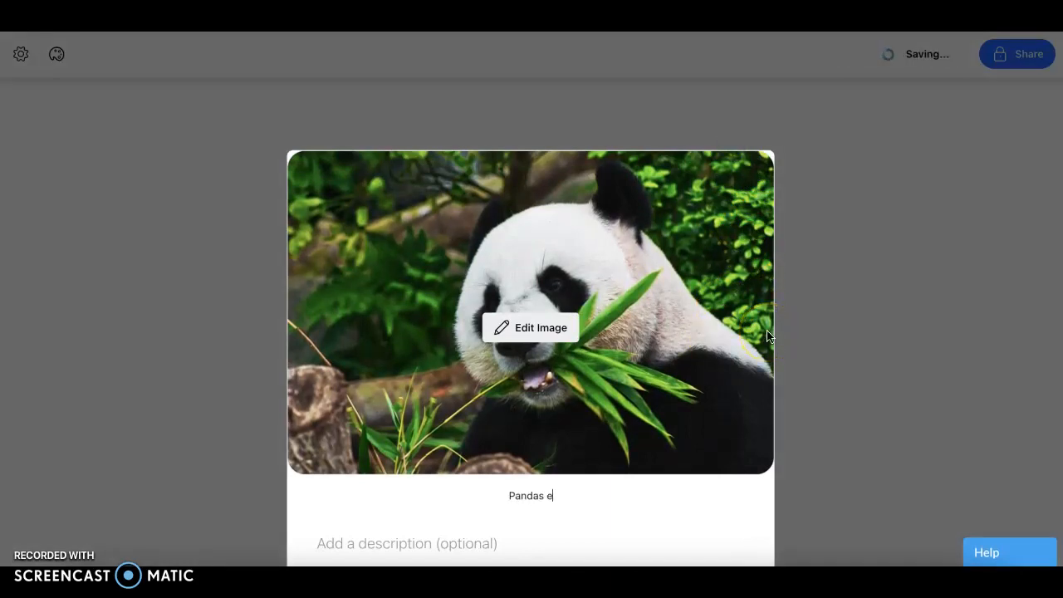
pyautogui.write('at bamboo and leaves')
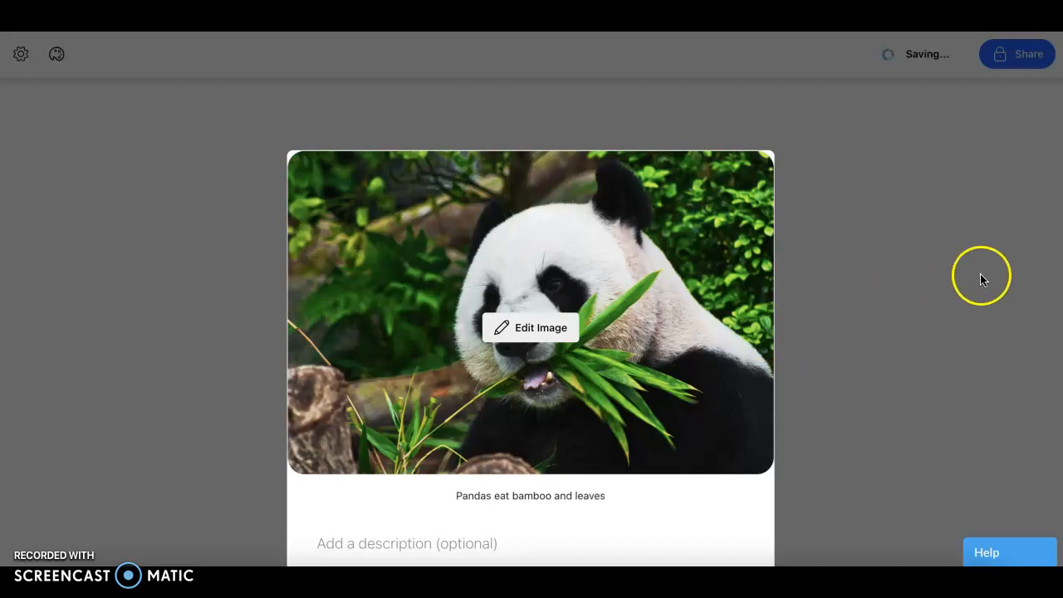
pyautogui.scroll(-2, 981, 278)
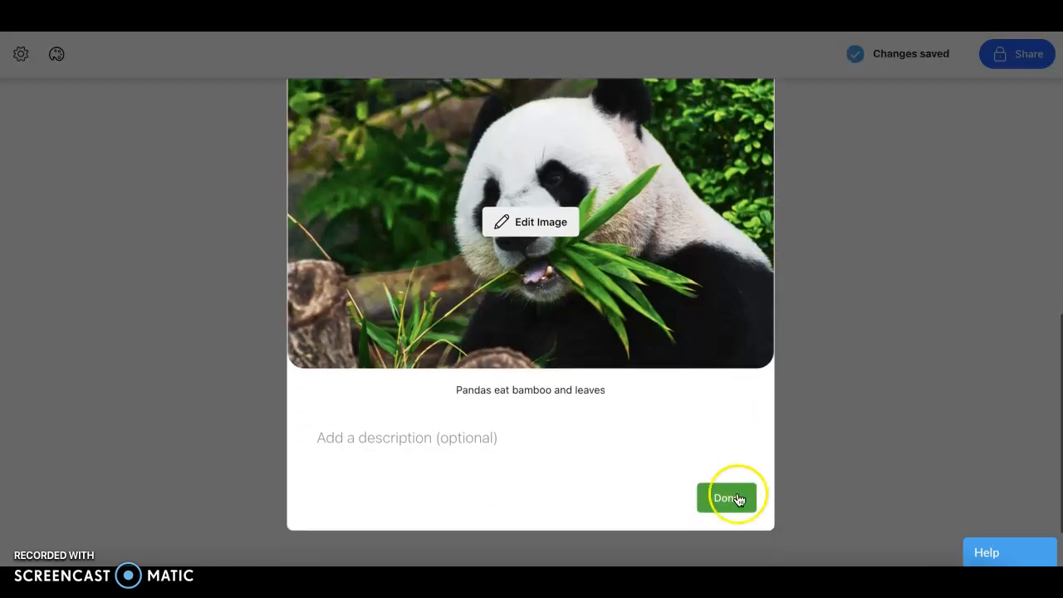
pyautogui.click(730, 500)
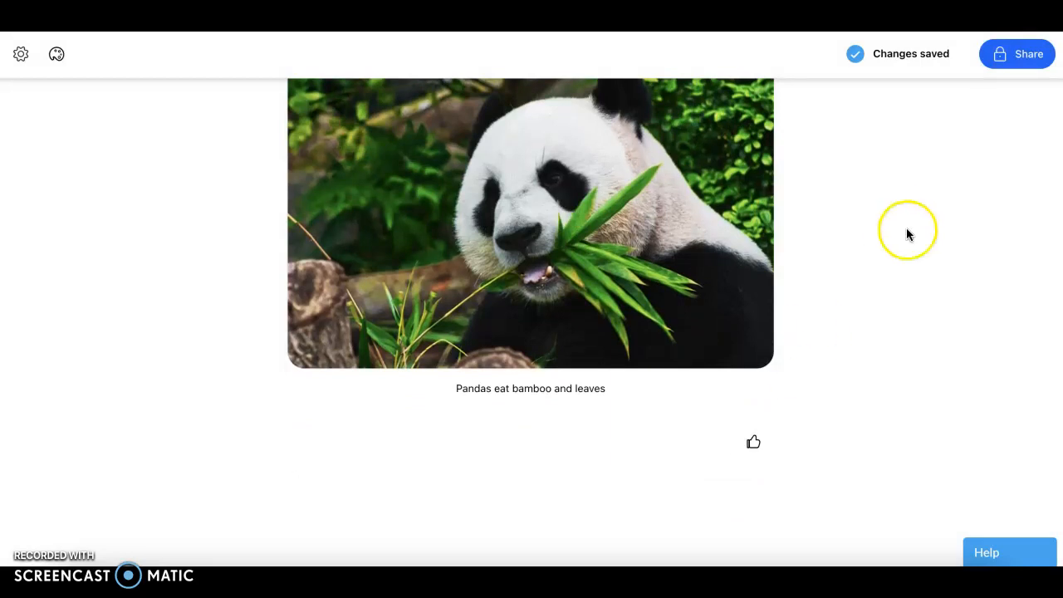
# Add a text item below the leaf-eating panda photo, with "Why the species is endangered." as its first bullet point
pyautogui.moveTo(279, 475)
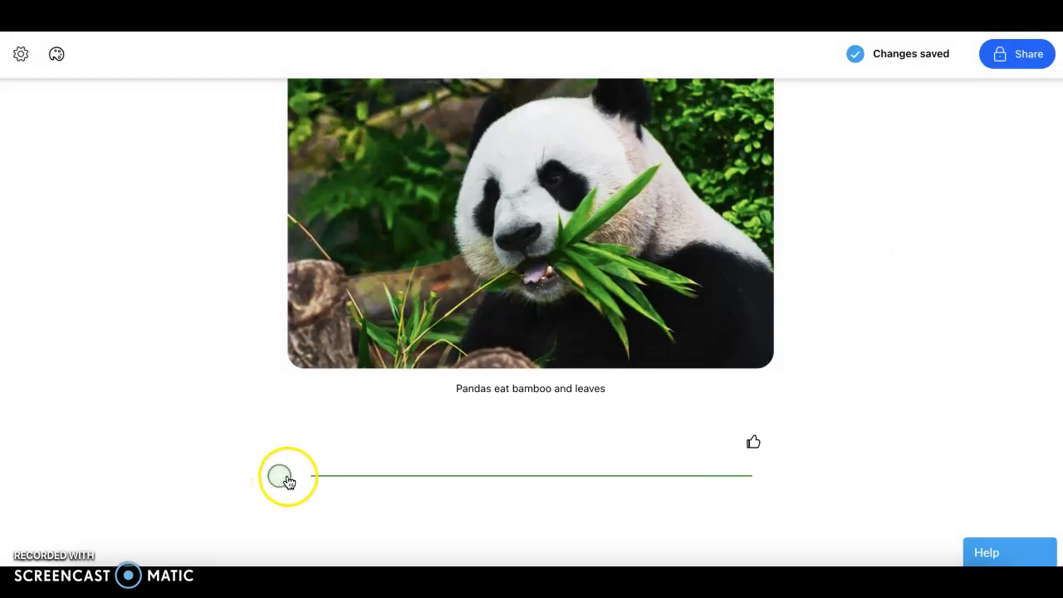
pyautogui.click(286, 479)
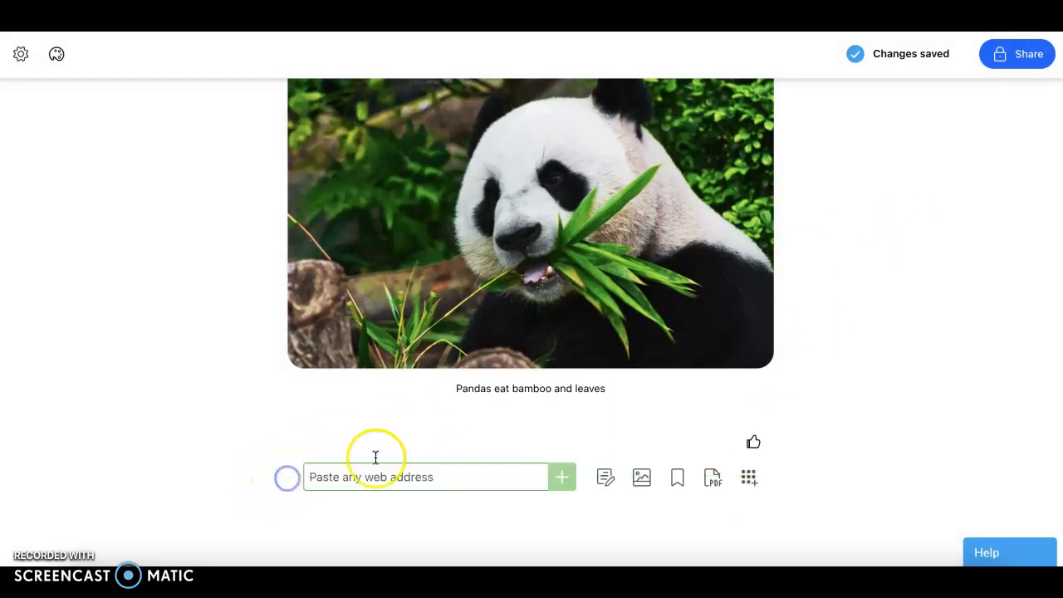
pyautogui.click(609, 477)
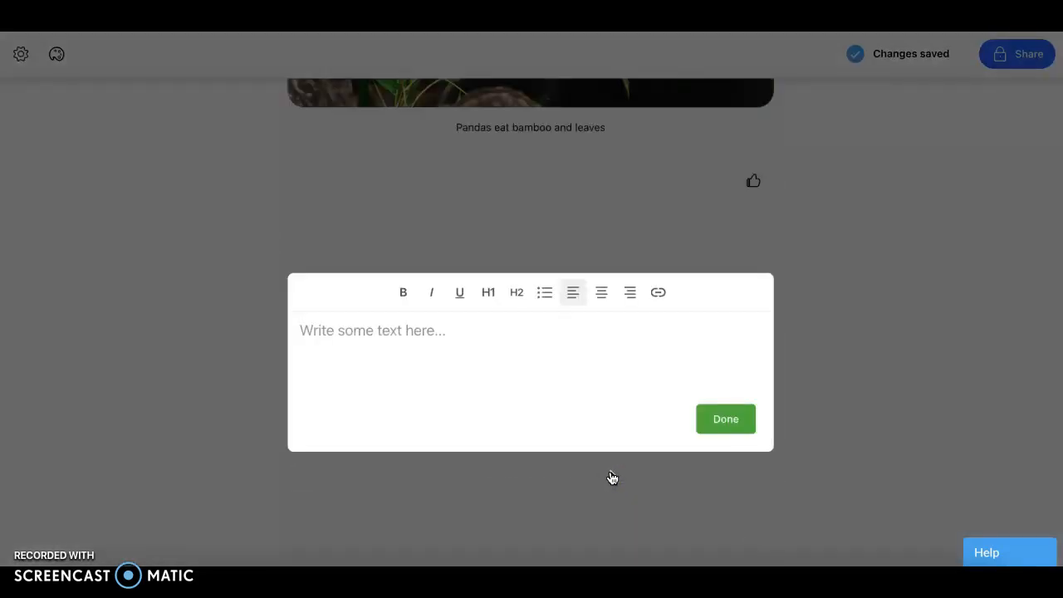
pyautogui.write('- ')
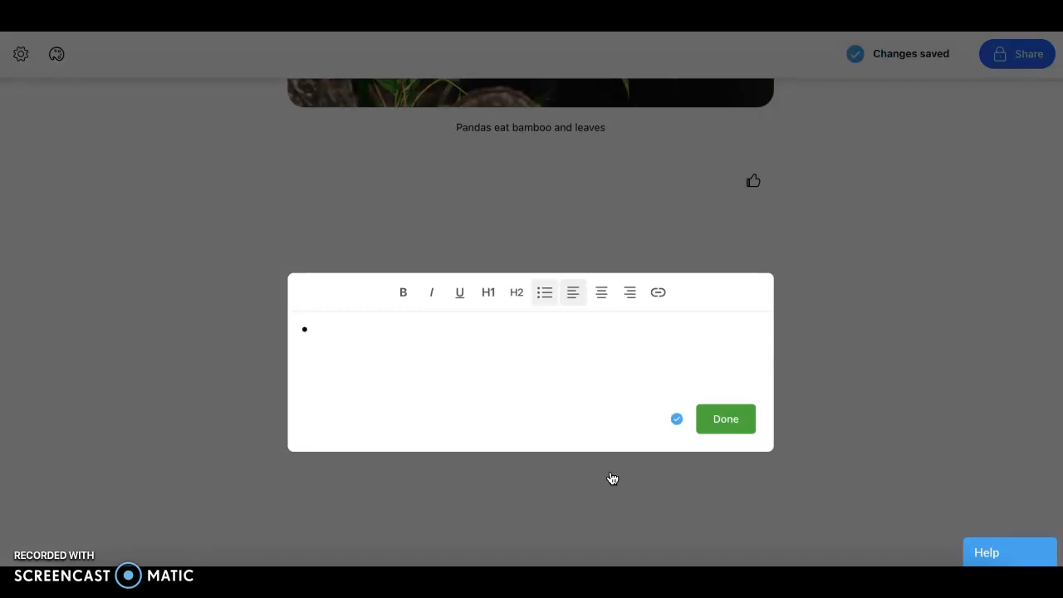
pyautogui.write('Why the')
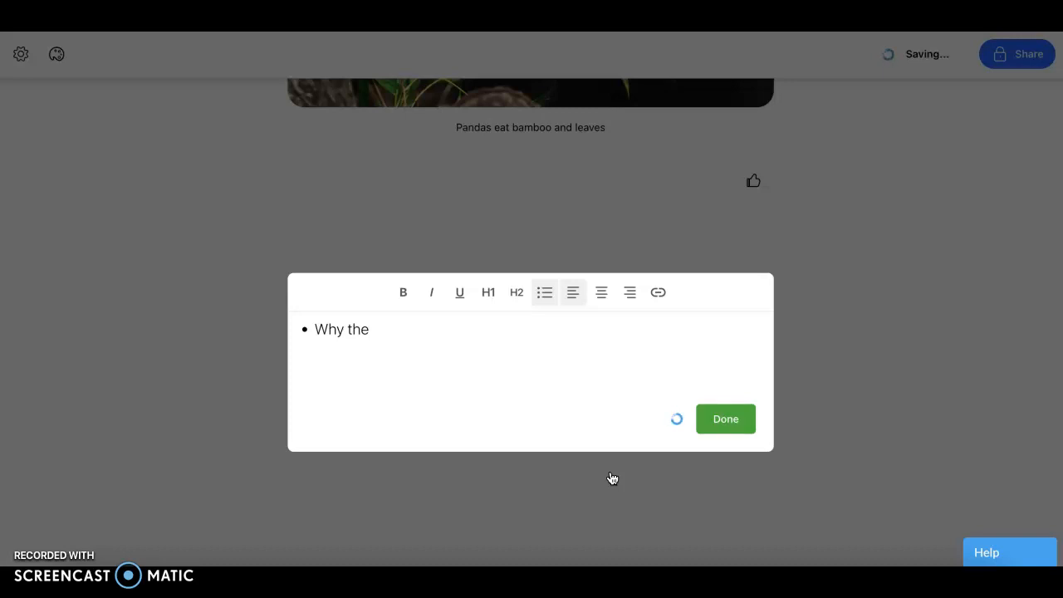
pyautogui.write(' species is endangered.')
# Add a second bullet point reading "Describe the environment they live in."
pyautogui.press('Return')
pyautogui.write('De')
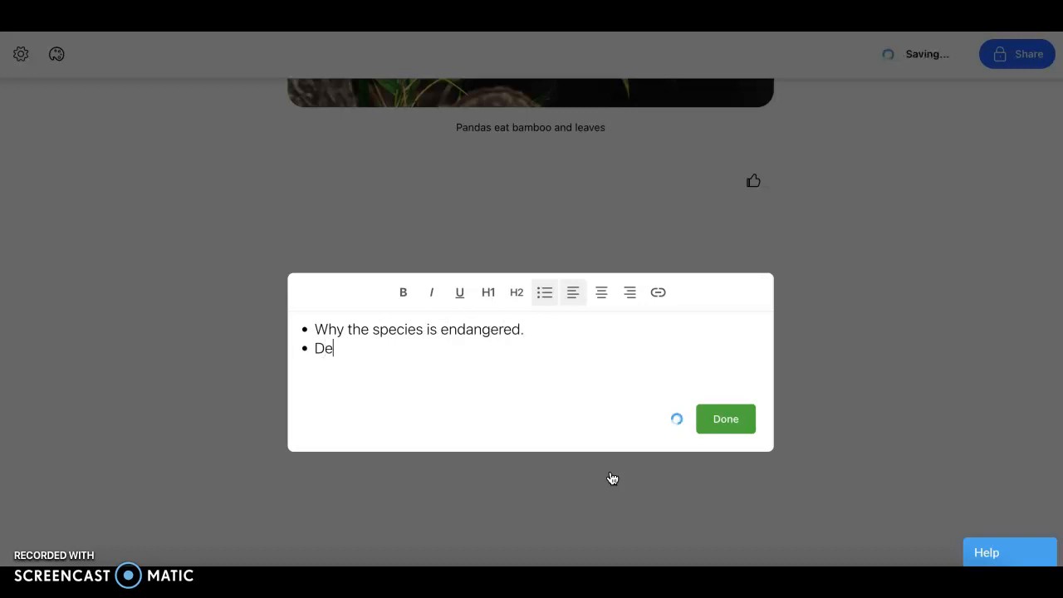
pyautogui.write('the environment they ')
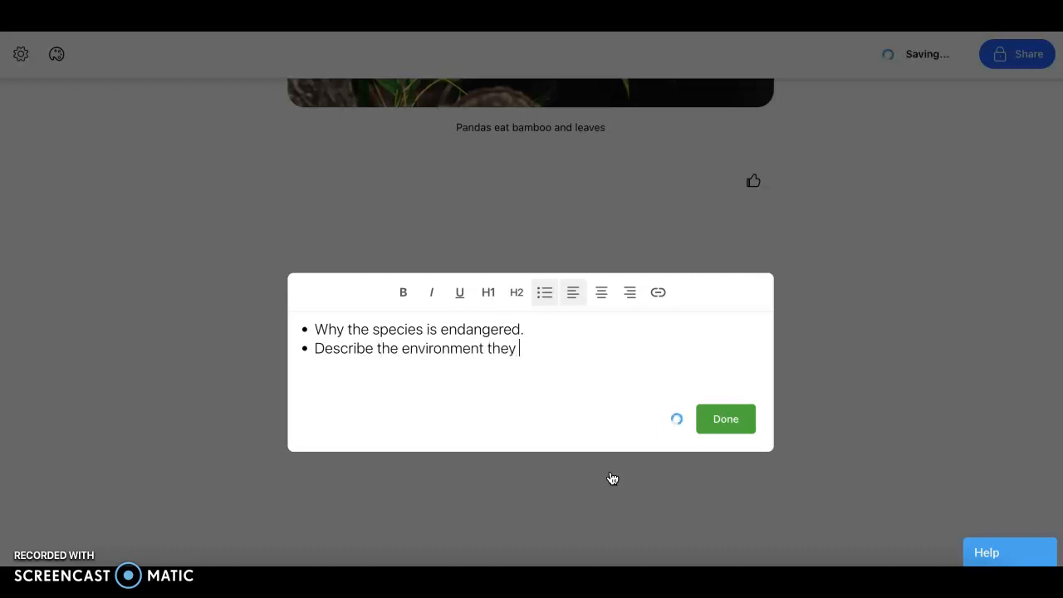
pyautogui.write('live in.')
# Add a third bullet point reading "Explain your plan to help." and finish the text item
pyautogui.press('Return')
pyautogui.write('Explai')
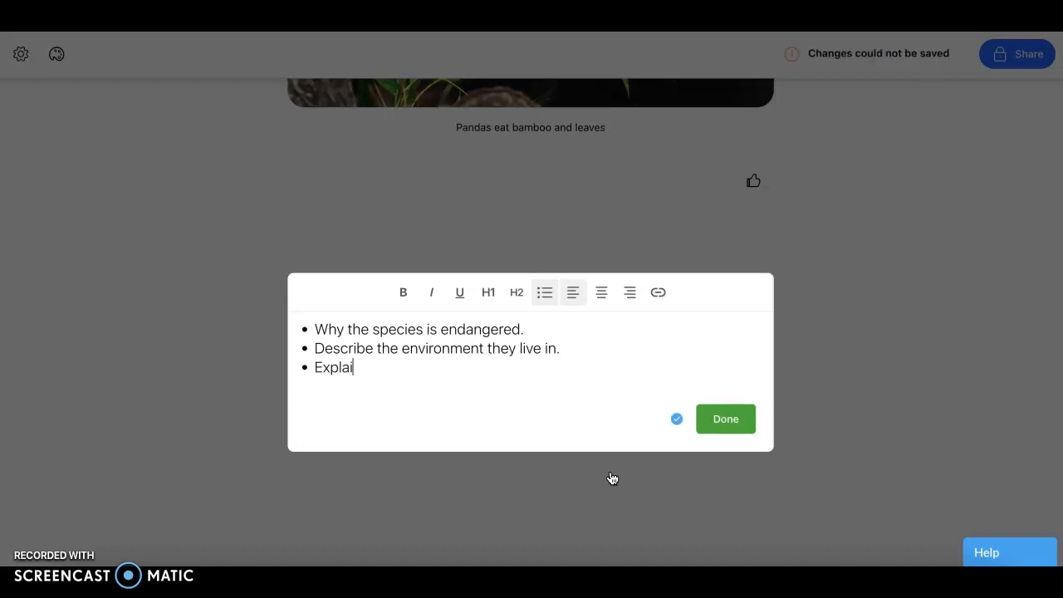
pyautogui.write('n your plan to help.')
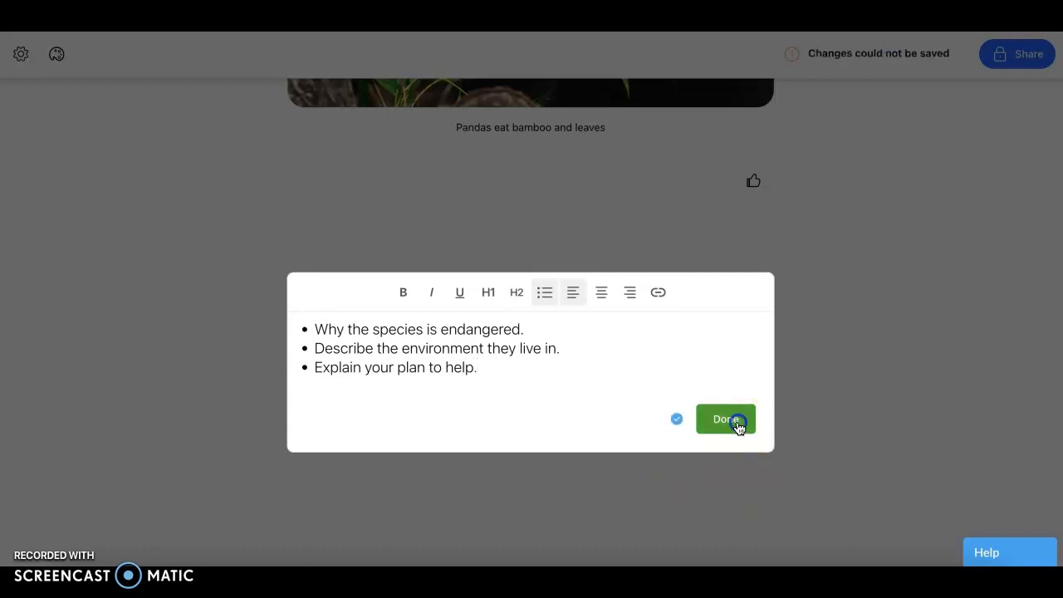
pyautogui.click(737, 427)
pyautogui.scroll(-3, 902, 415)
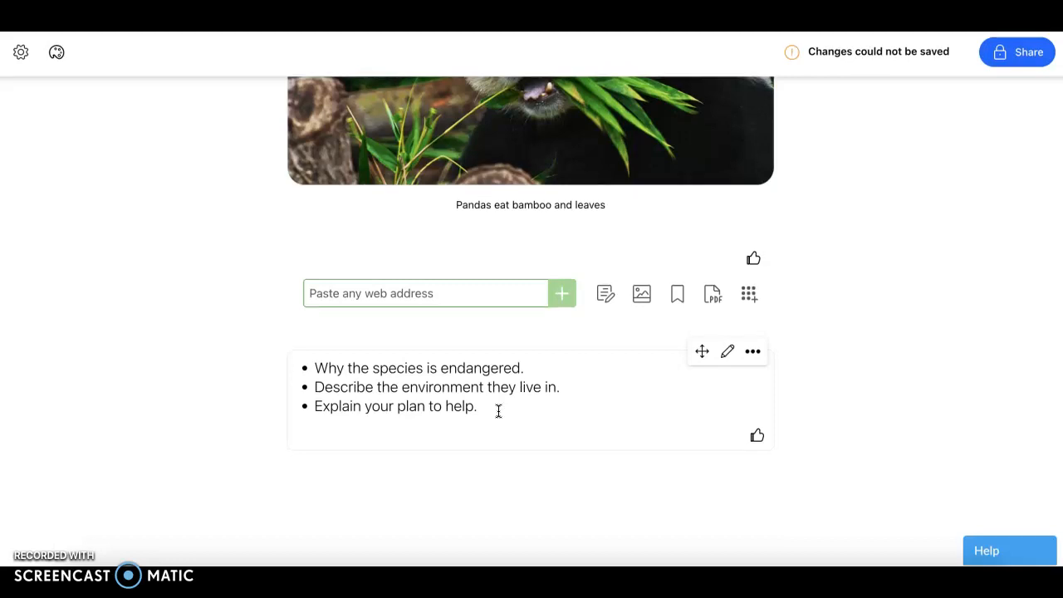
pyautogui.click(801, 314)
# Change the collection's web sharing visibility to Public
pyautogui.scroll(1, 801, 313)
pyautogui.scroll(10, 801, 313)
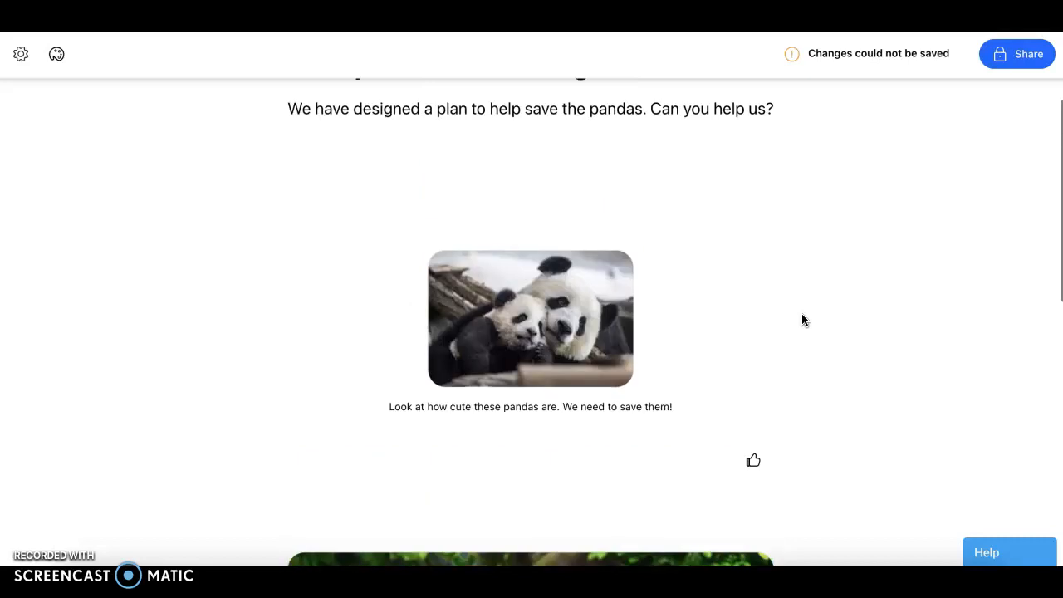
pyautogui.click(1014, 99)
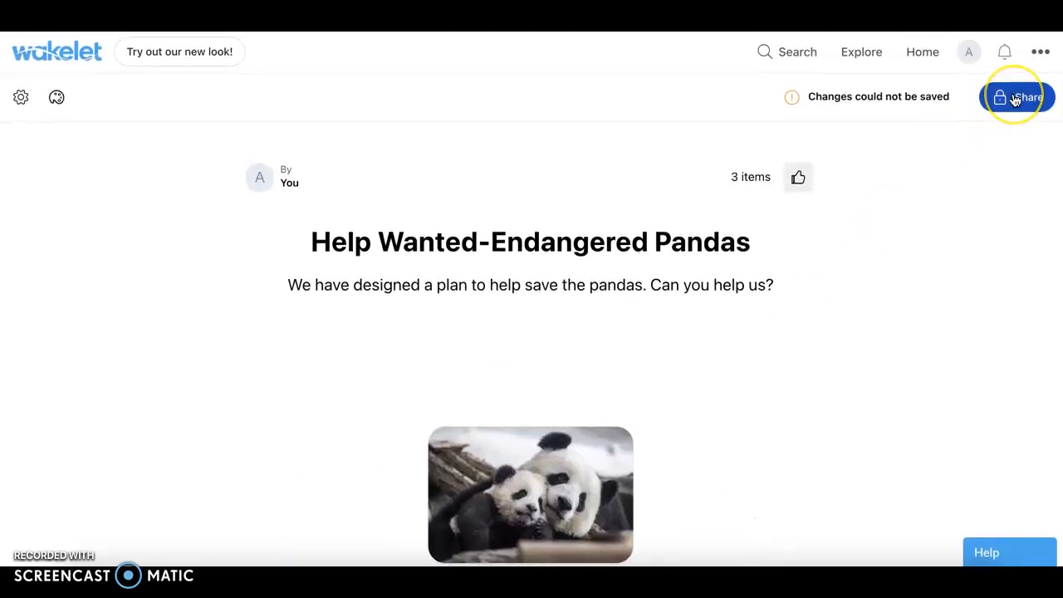
pyautogui.click(1015, 98)
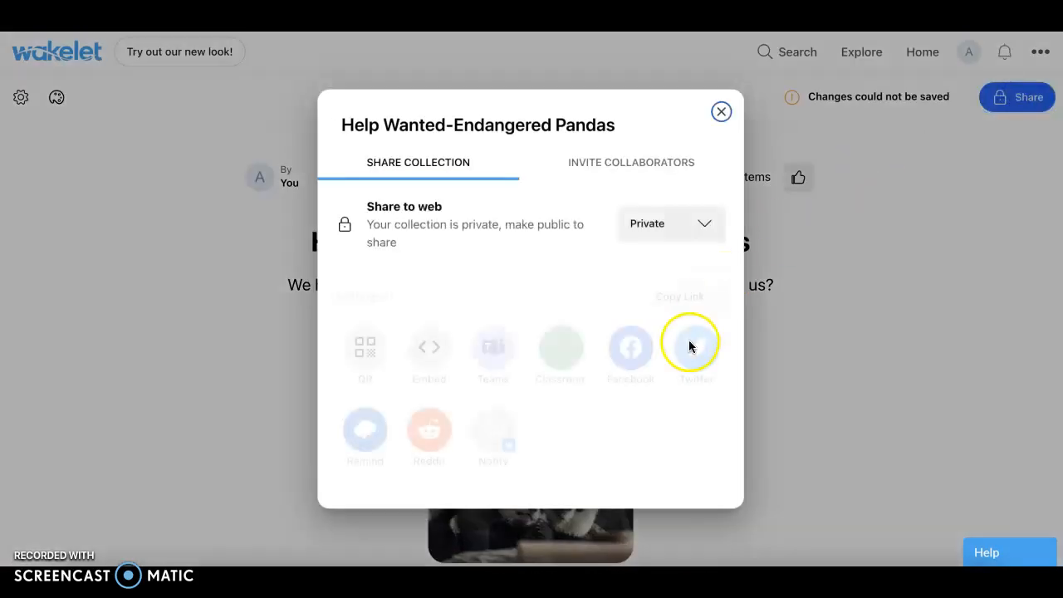
pyautogui.click(704, 224)
pyautogui.click(646, 267)
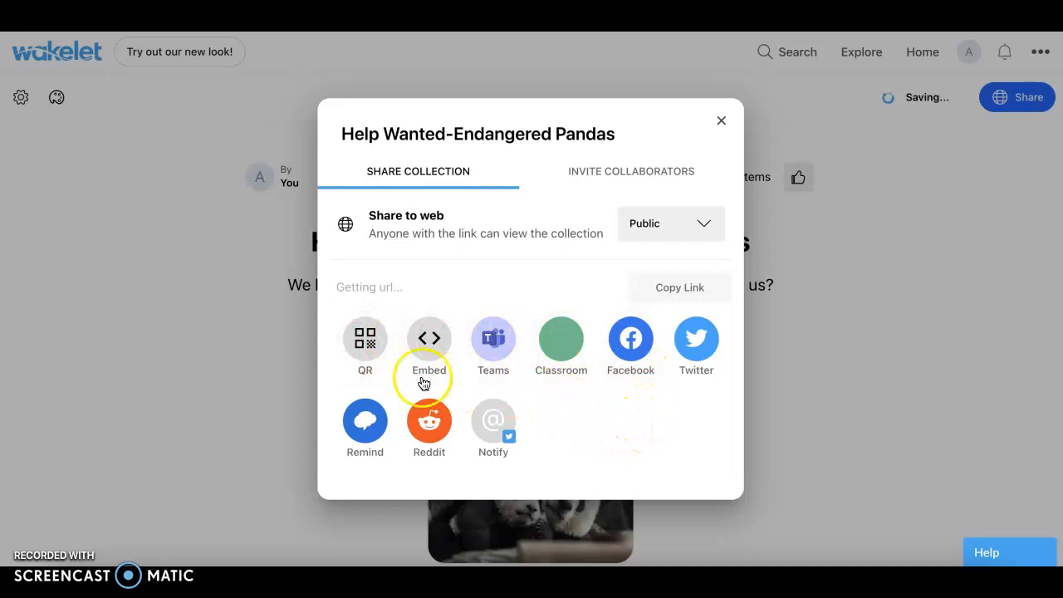
# Capture a screenshot of the collection's QR code and return to the home page with all collections
pyautogui.click(357, 340)
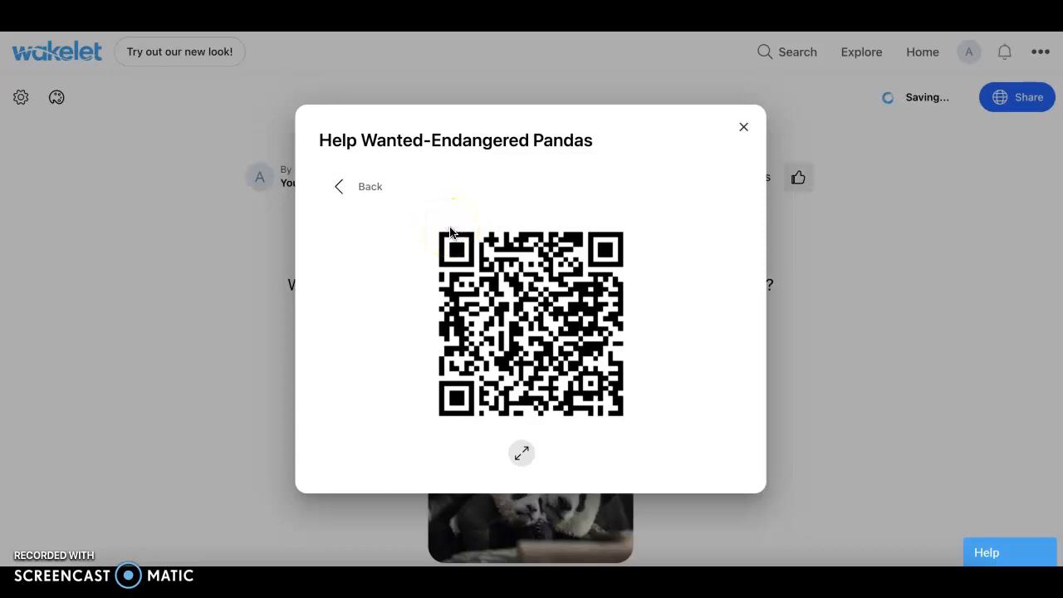
pyautogui.moveTo(450, 232); pyautogui.dragTo(636, 434)
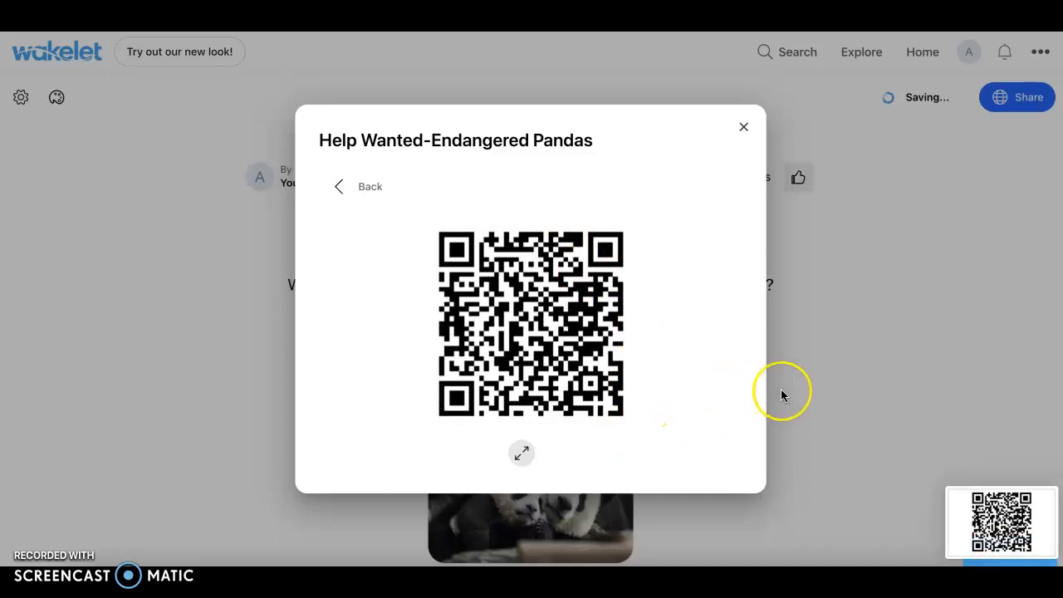
pyautogui.click(743, 126)
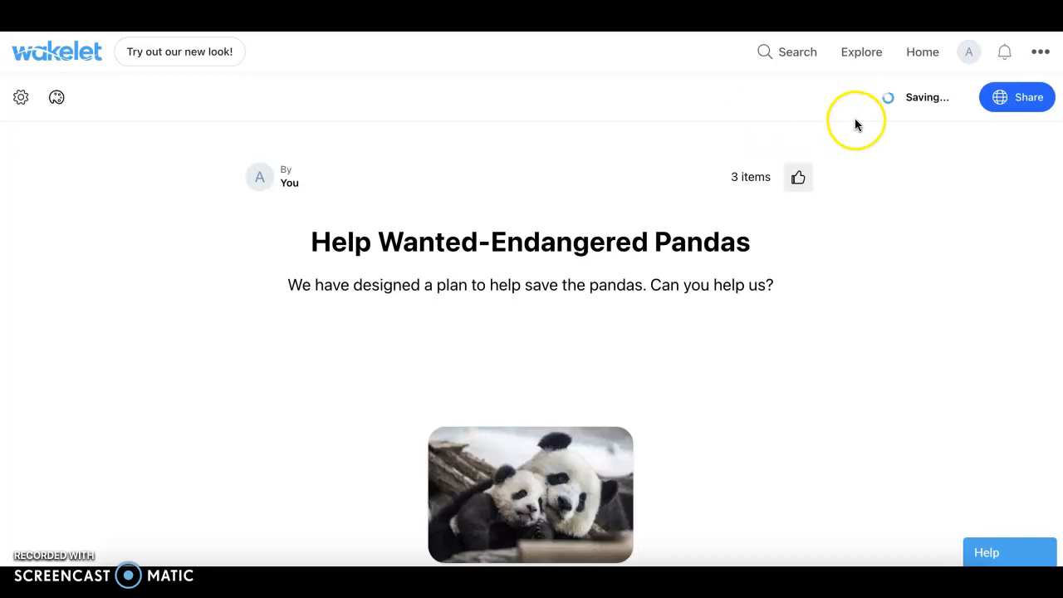
pyautogui.click(933, 56)
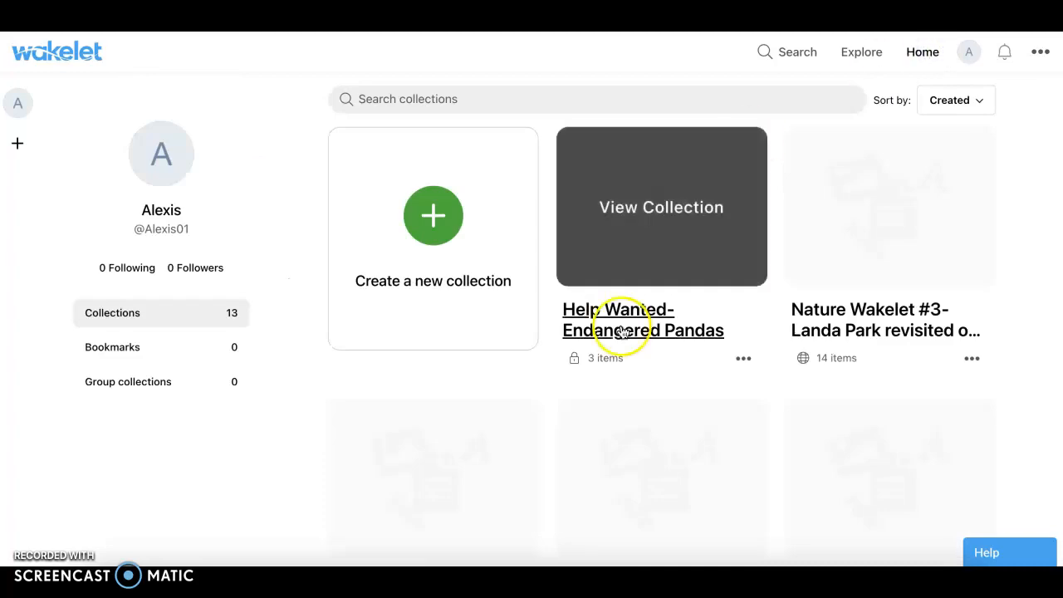